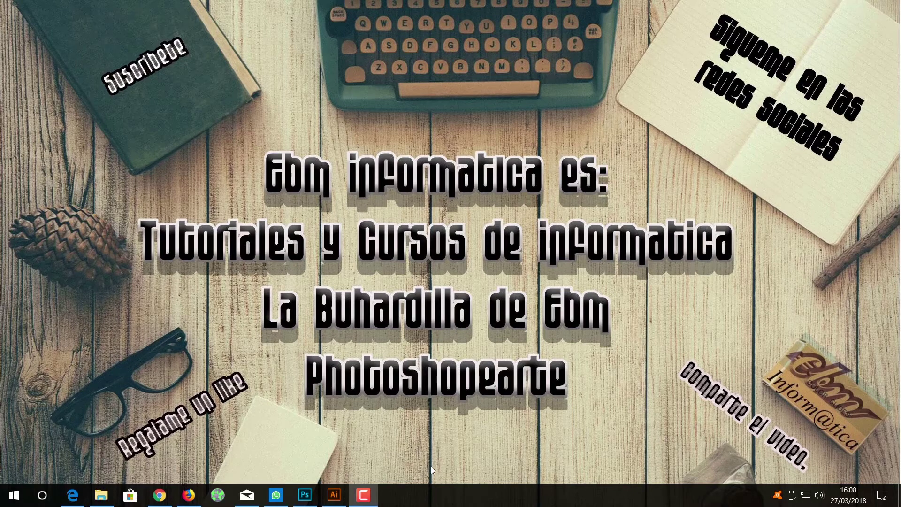
Create a 1920x1080 Web (grande) document and draw a large rectangle across most of the artboard.
left_click(333, 495)
left_click(101, 226)
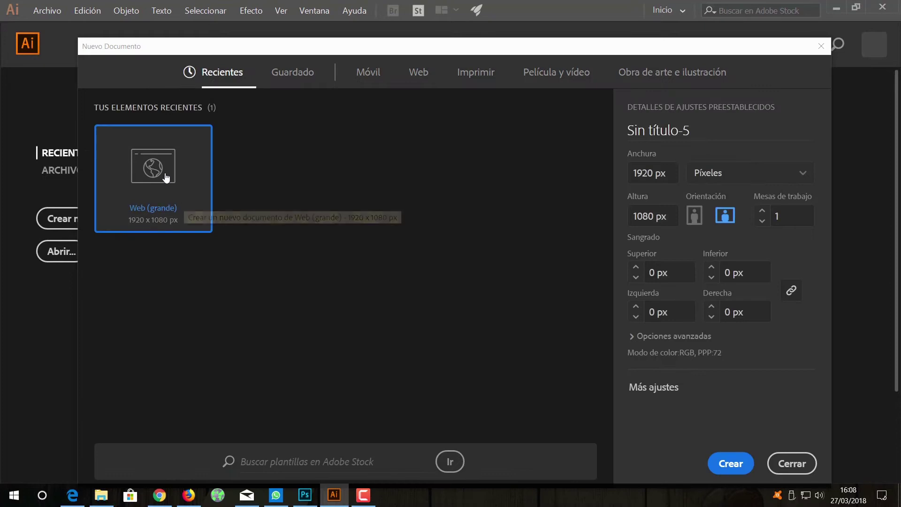
double_click(166, 178)
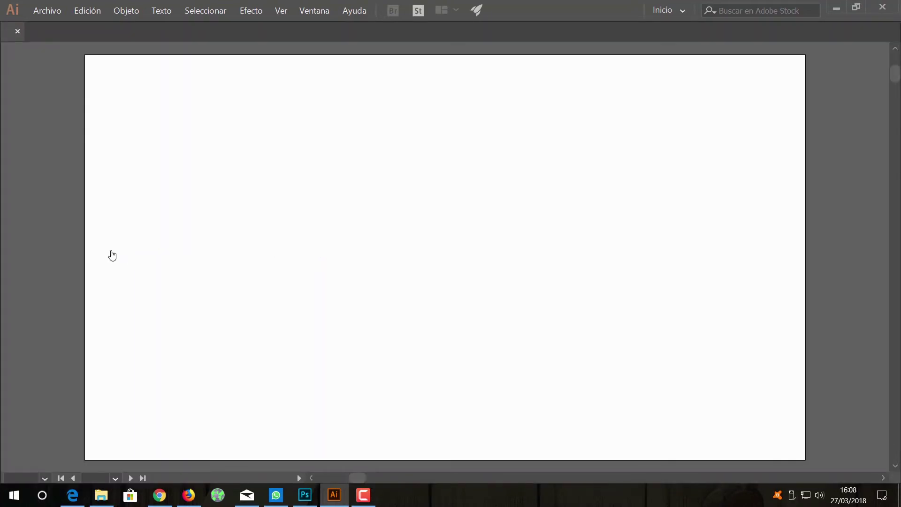
left_click(18, 290)
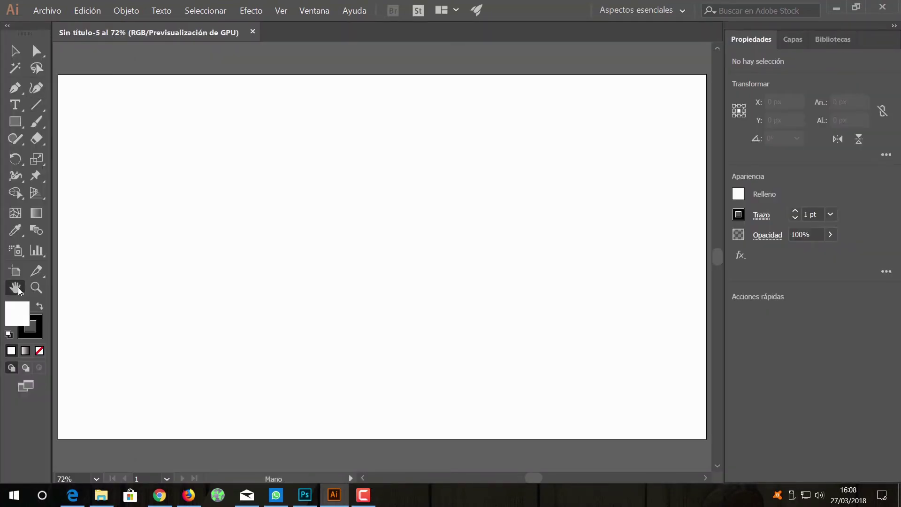
left_click(16, 122)
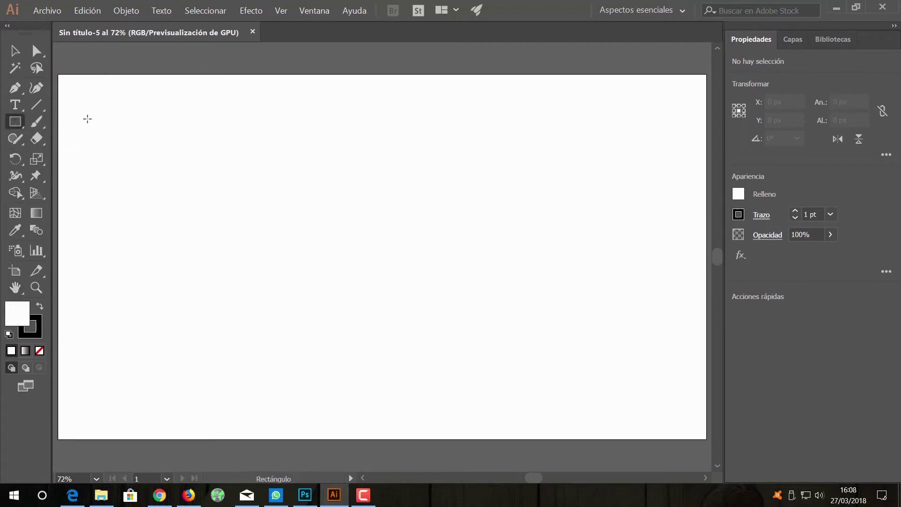
mouse_move(92, 103)
left_mouse_down()
mouse_move(670, 402)
mouse_move(661, 401)
left_mouse_up()
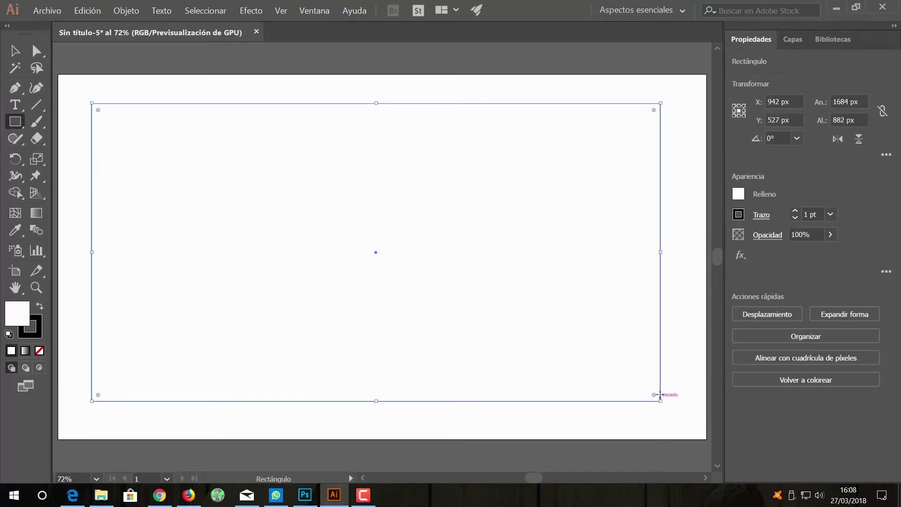
Remove the rectangle's outline and give it a green fill.
left_click(811, 214)
left_click(796, 218)
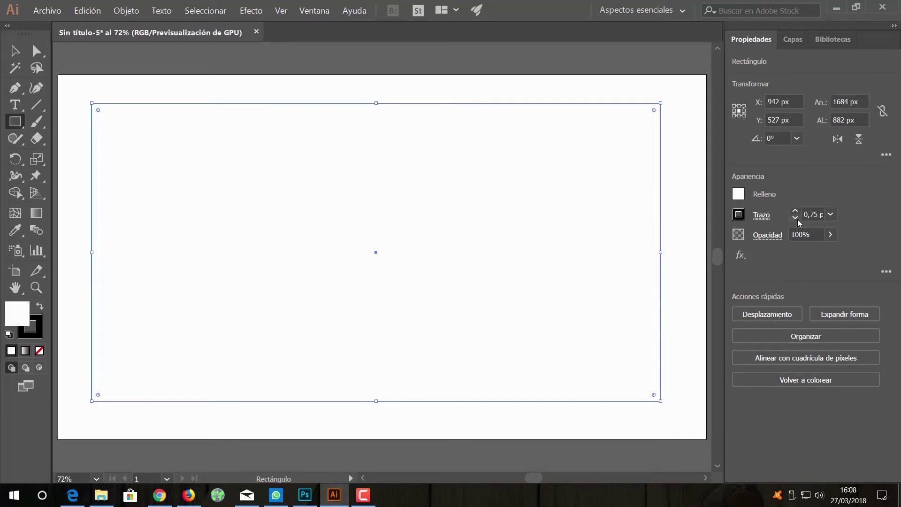
left_click(797, 219)
left_click(798, 218)
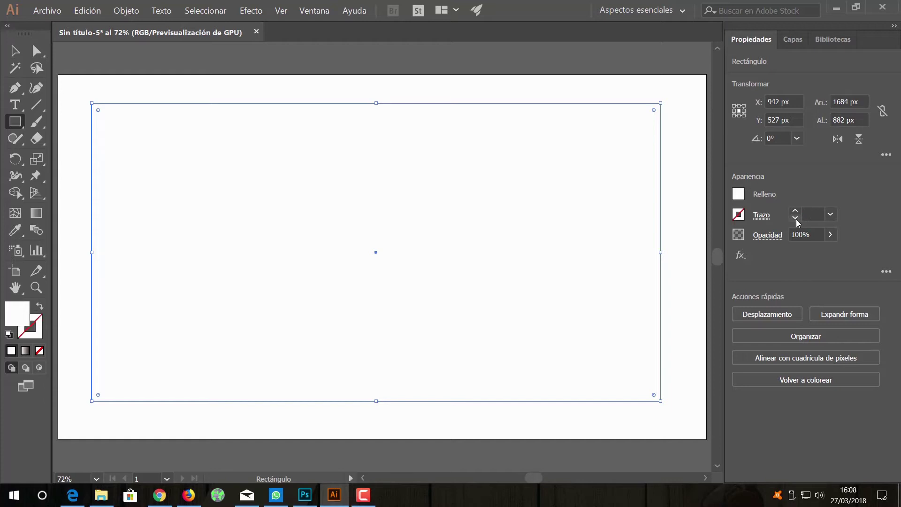
left_click(738, 195)
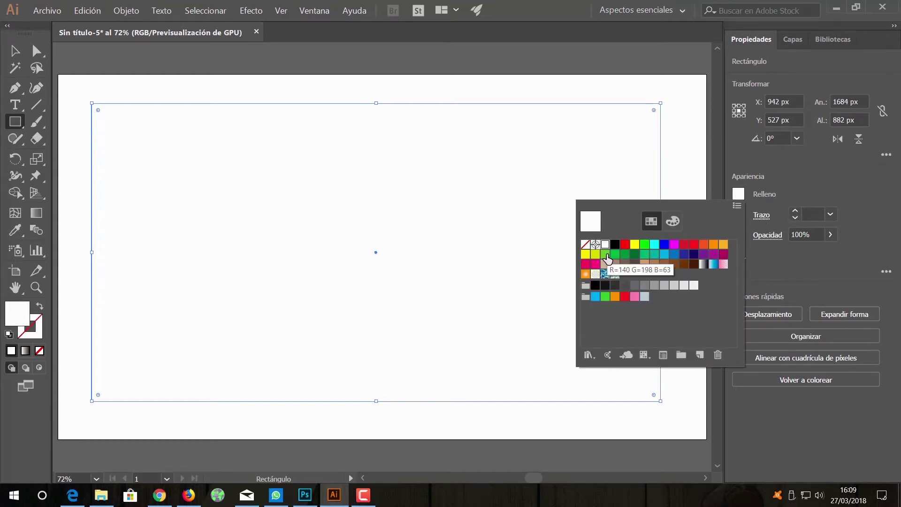
left_click(605, 254)
left_click(510, 5)
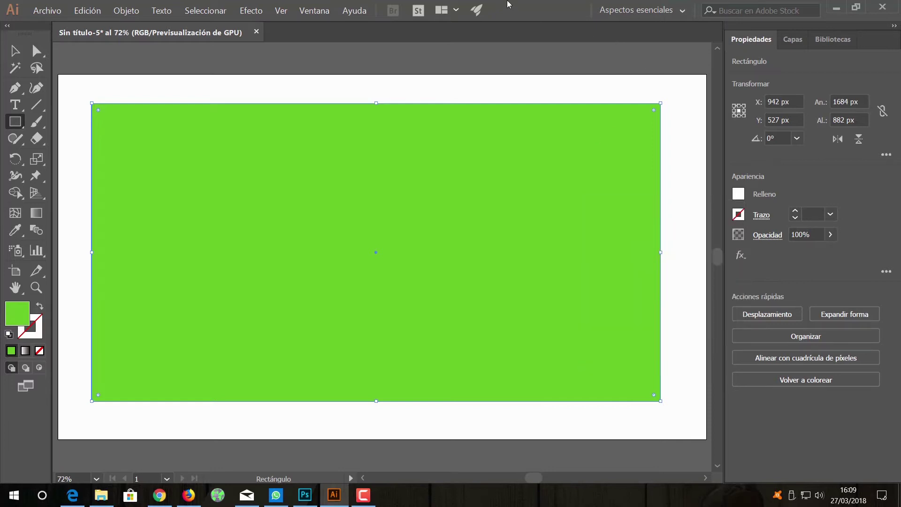
Draw a 30 pt vertical line from the rectangle's centre upward.
left_click(35, 109)
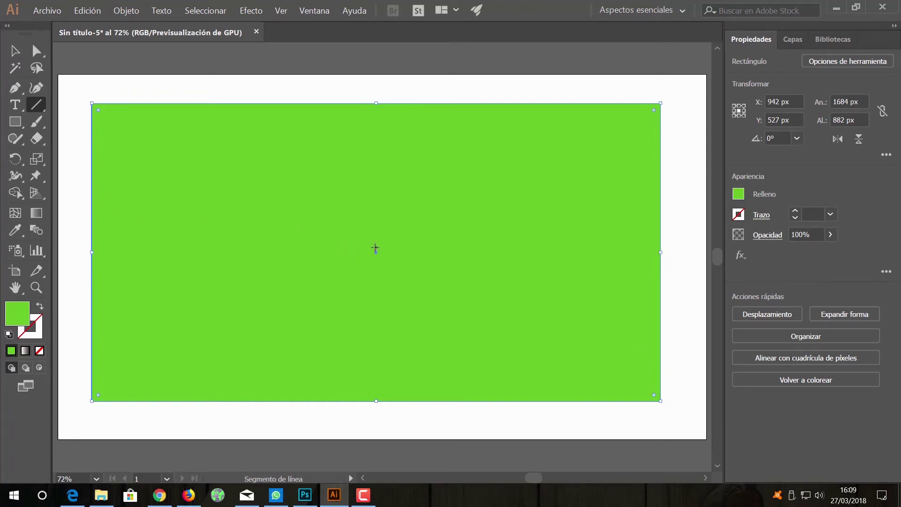
left_click_drag(375, 248, 375, 93)
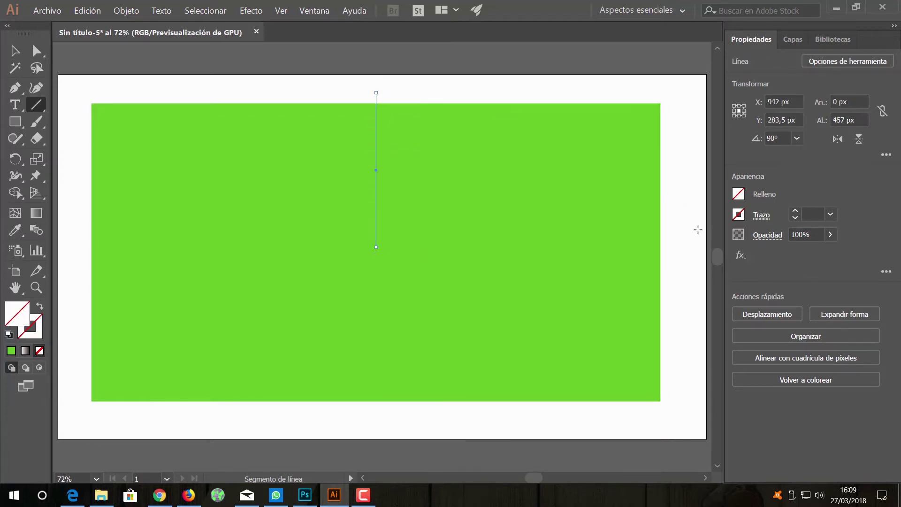
left_click(816, 214)
type("30")
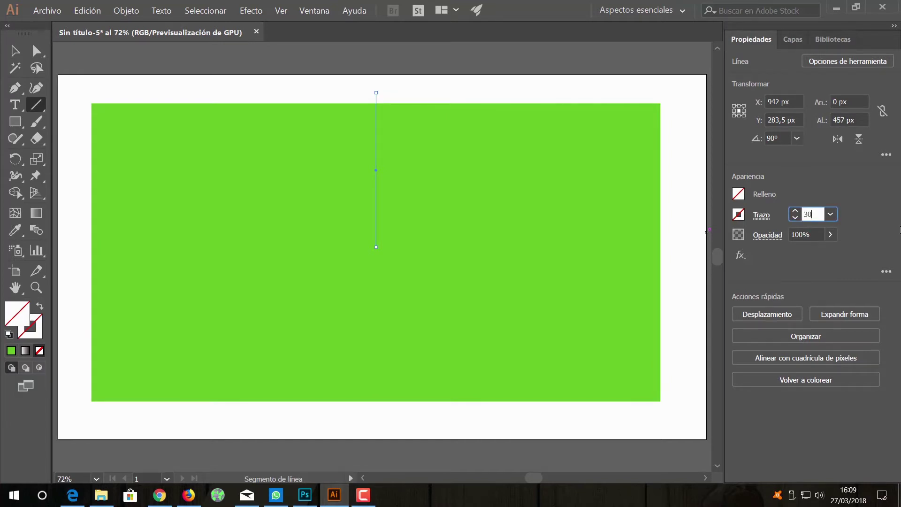
key("Return")
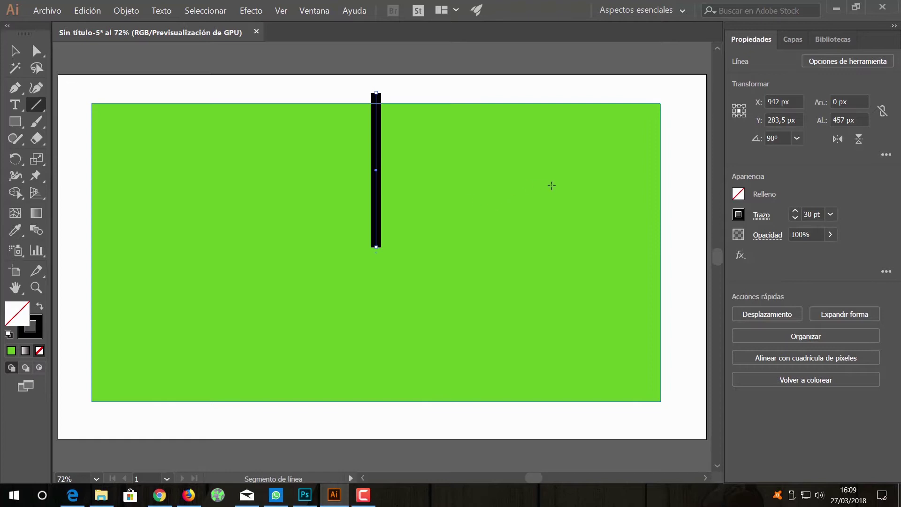
Apply width profile 4 to the line, flipped so it tapers to a point at the centre.
left_click(762, 216)
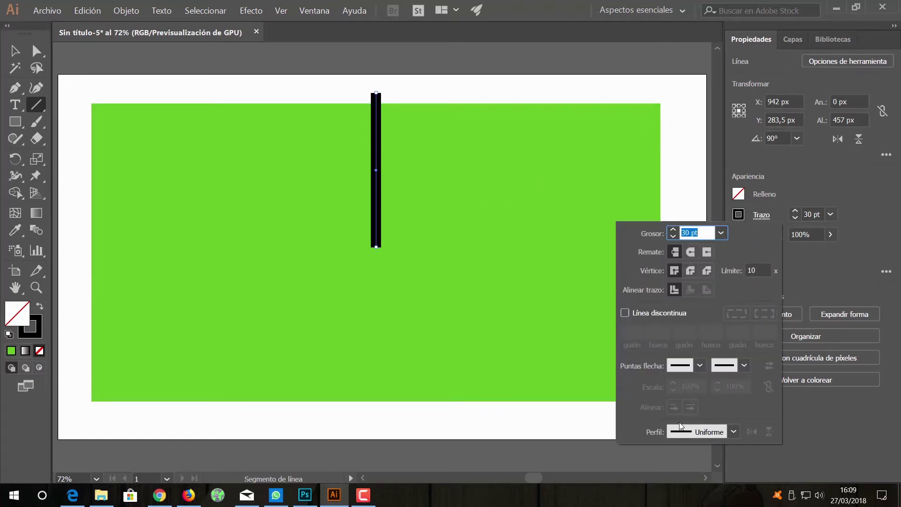
left_click(733, 432)
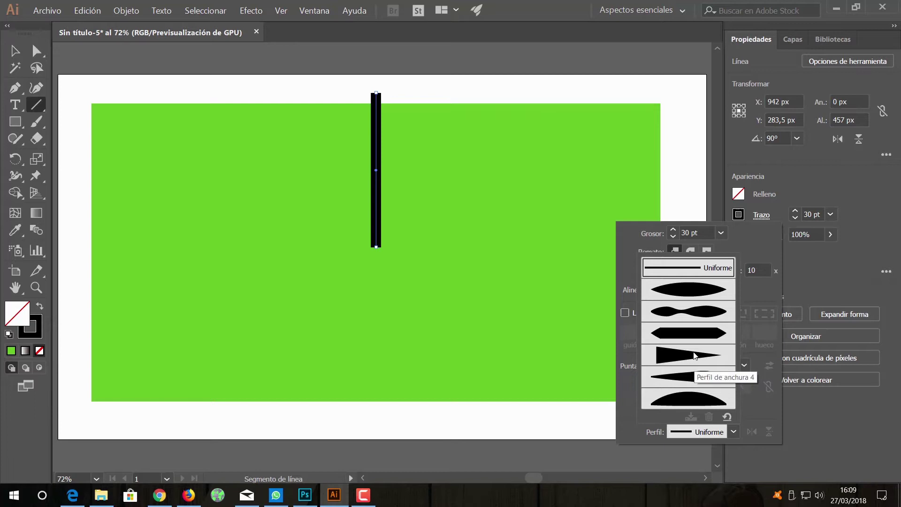
left_click(693, 351)
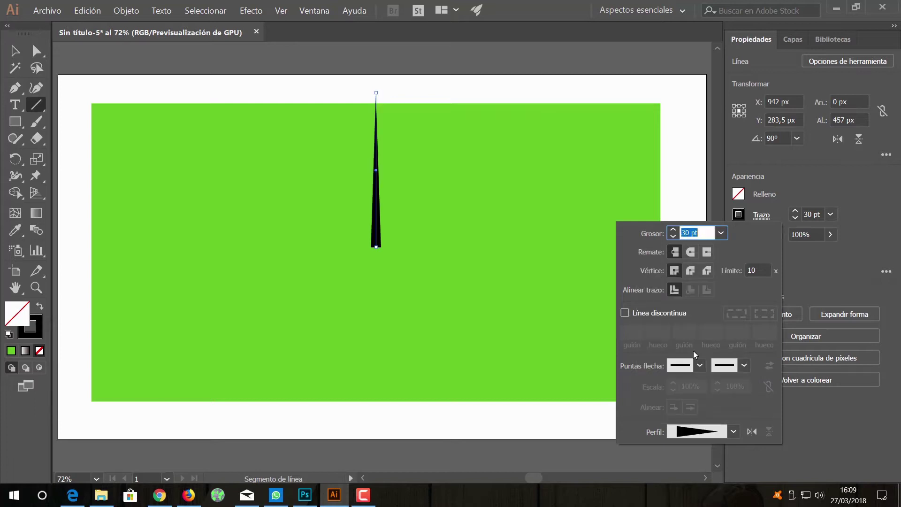
left_click(753, 432)
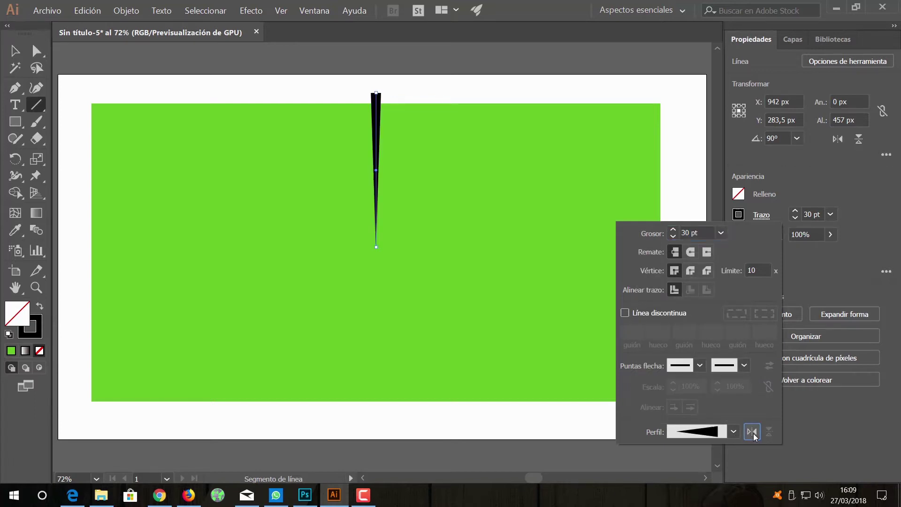
Add a Transform effect with a 10° angle, live preview on, and a bottom reference point.
left_click(240, 12)
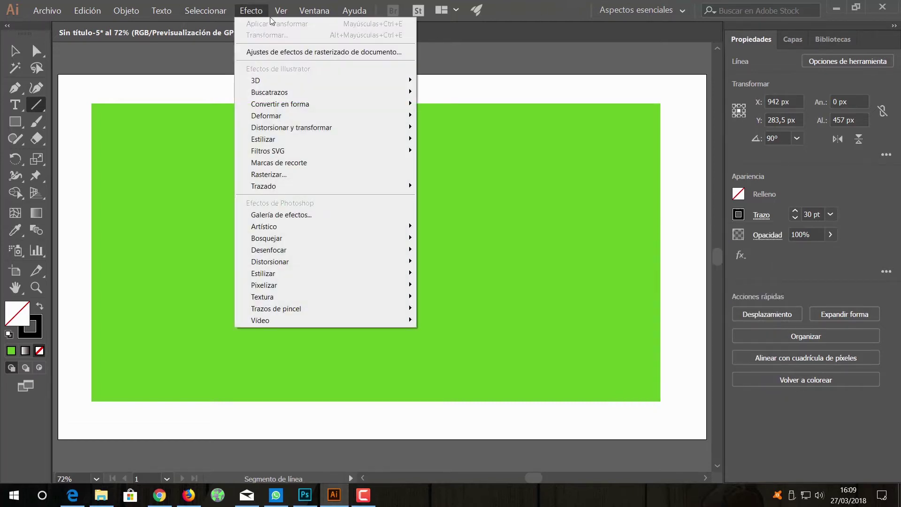
mouse_move(292, 128)
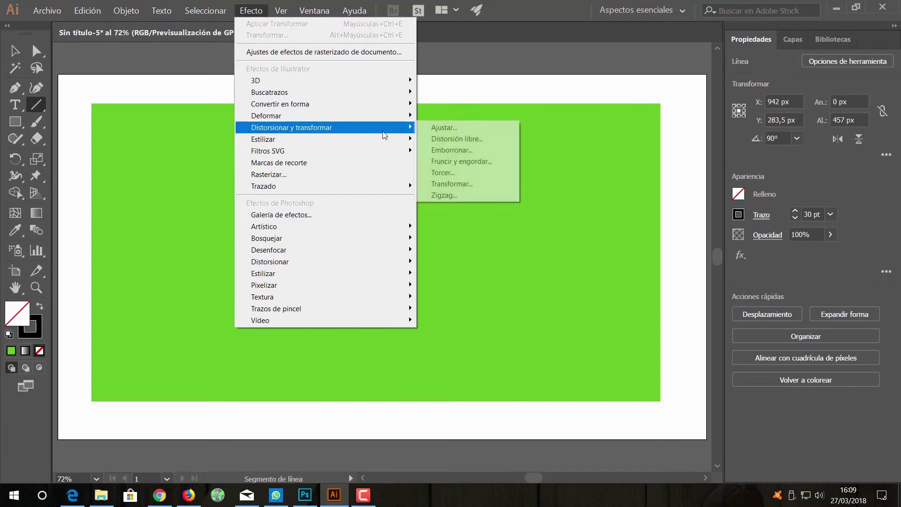
left_click(484, 183)
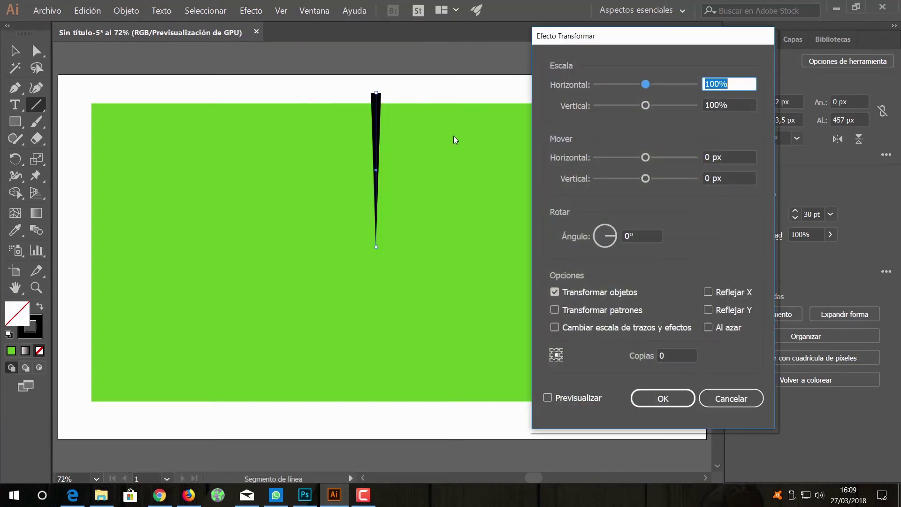
left_click(641, 237)
double_click(641, 237)
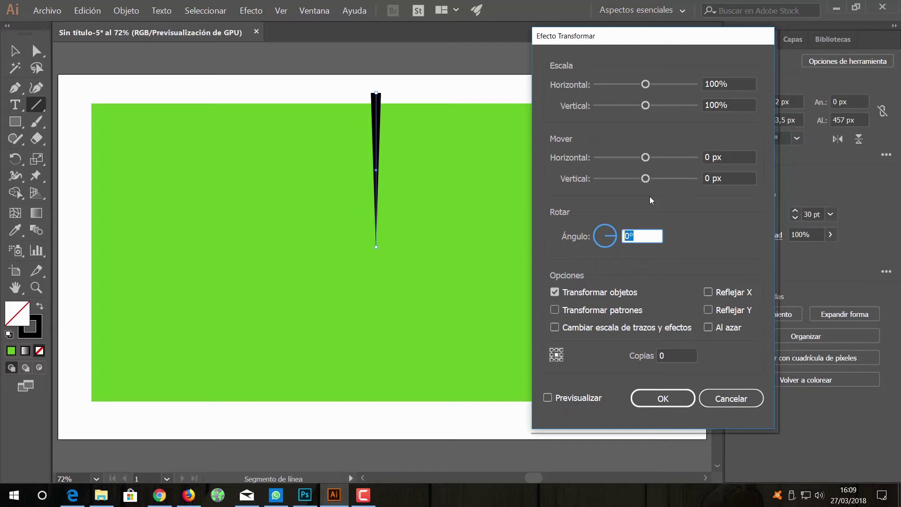
type("10")
left_click(548, 398)
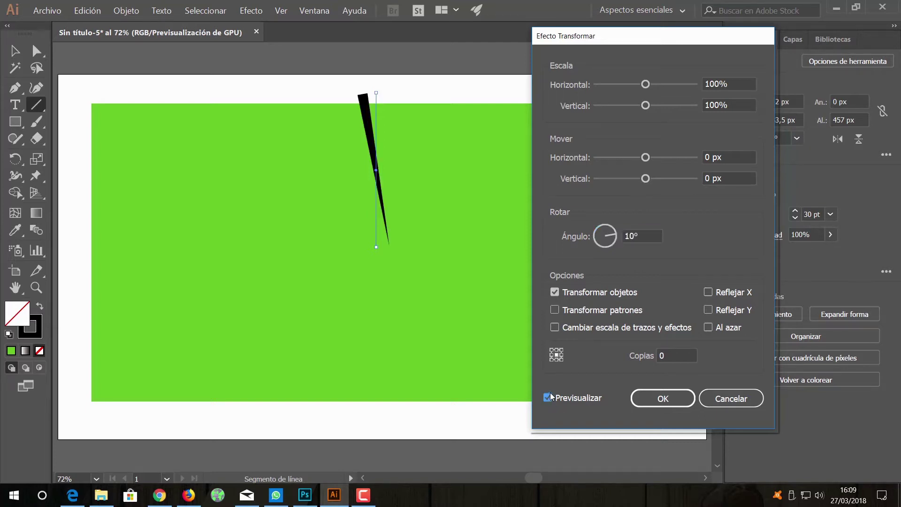
double_click(675, 355)
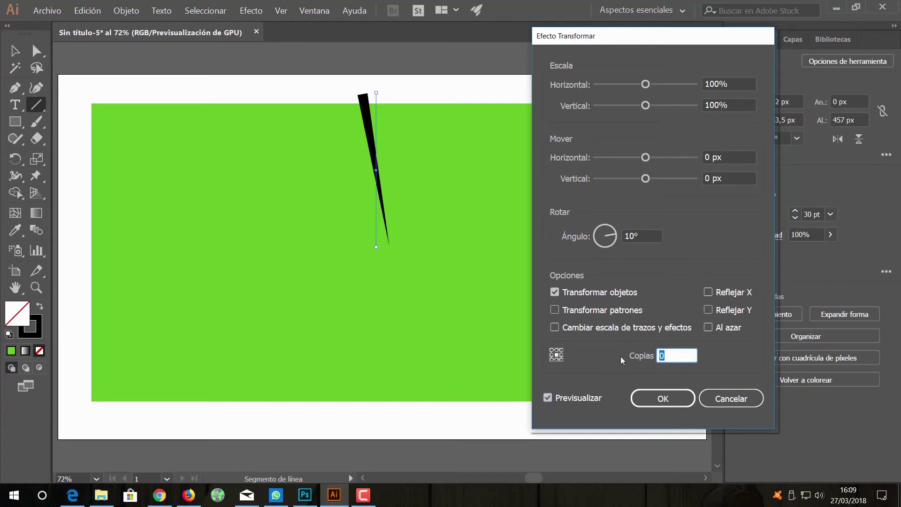
left_click(556, 360)
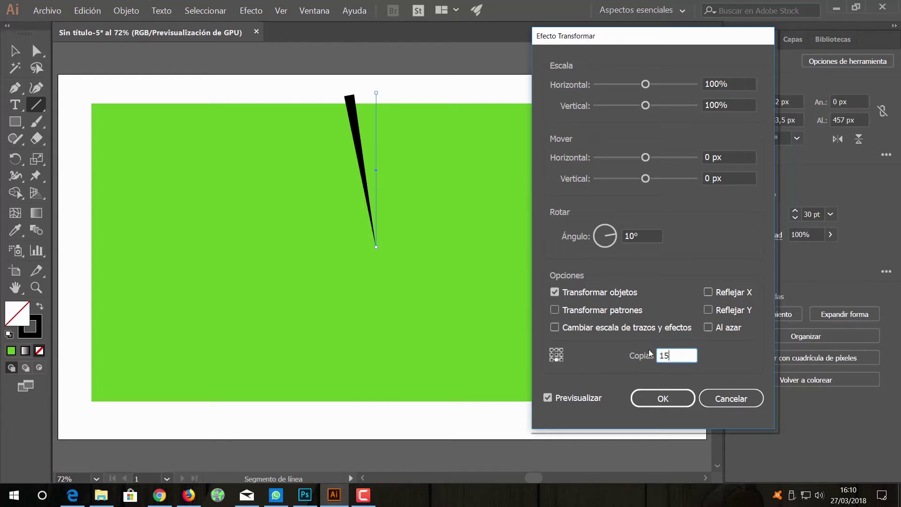
Raise the Transform copies to 35 to complete the circle of rays, and confirm the effect.
left_click(655, 235)
key("Tab")
type("2")
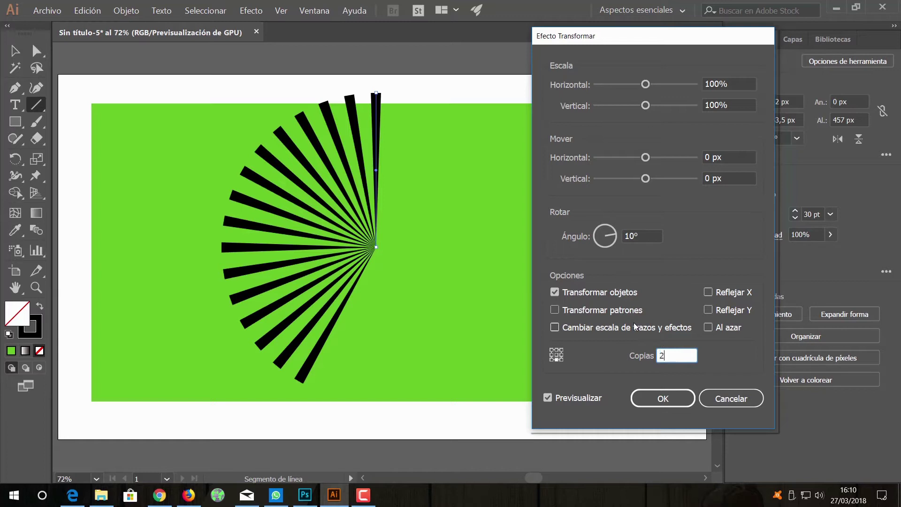
left_click(652, 237)
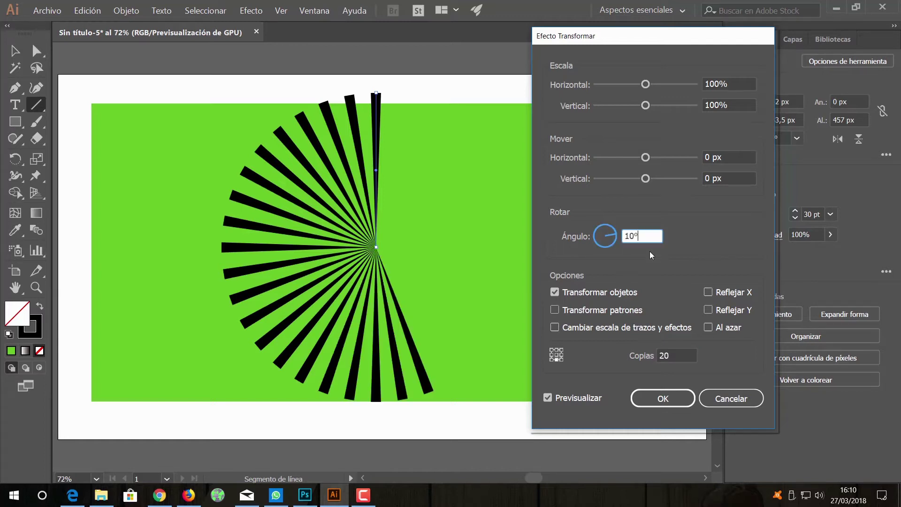
key("Tab")
type("3")
left_click(656, 236)
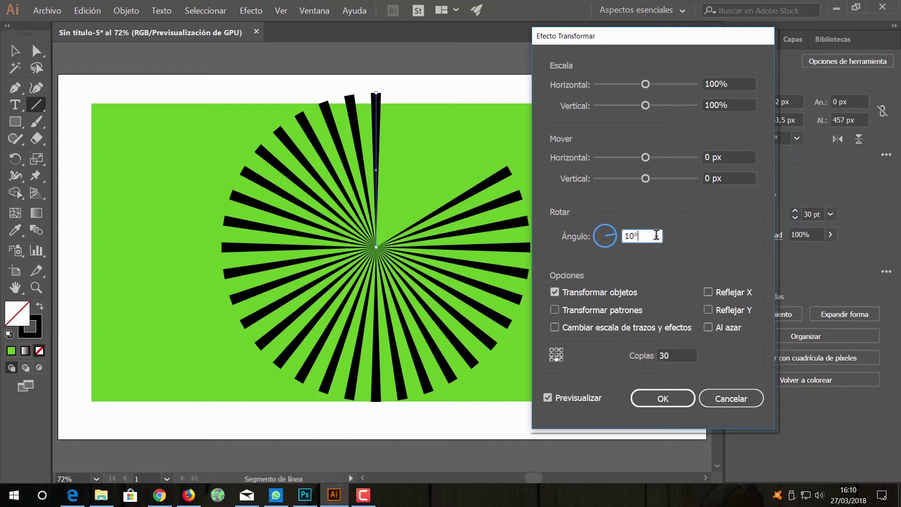
double_click(676, 356)
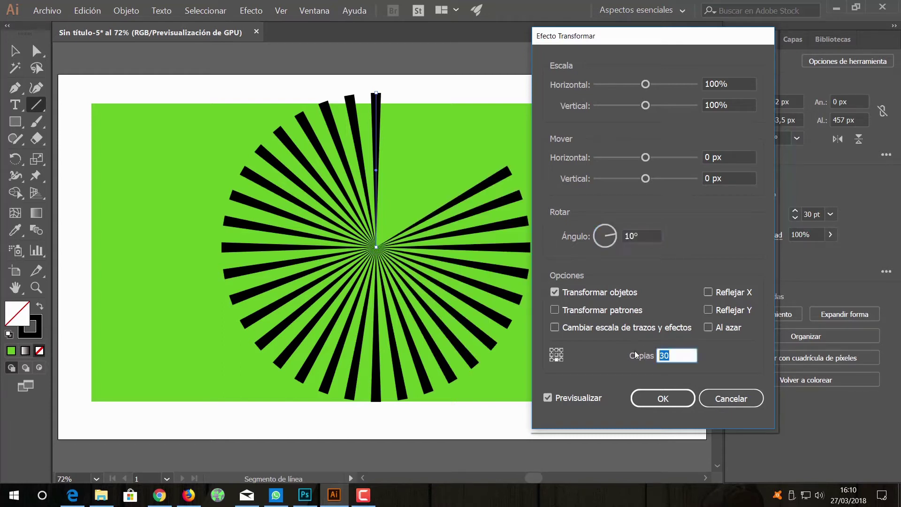
type("35")
left_click(653, 235)
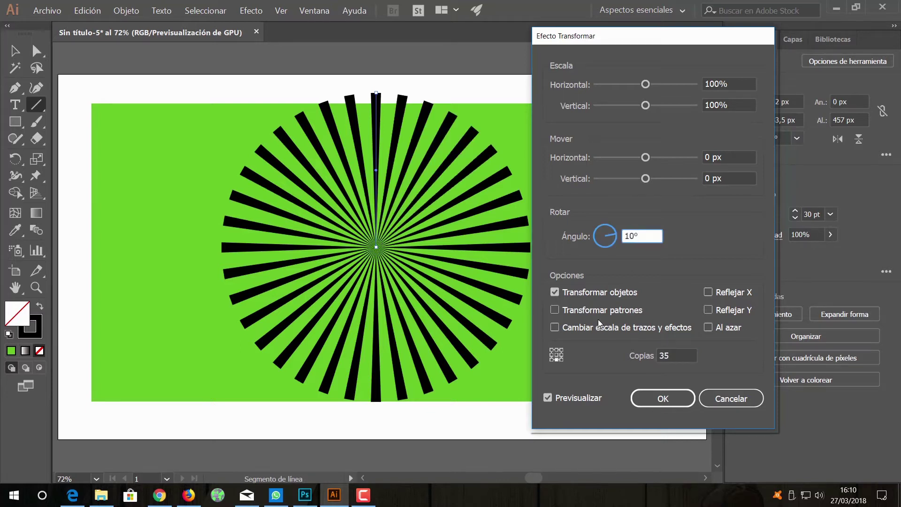
left_click(657, 398)
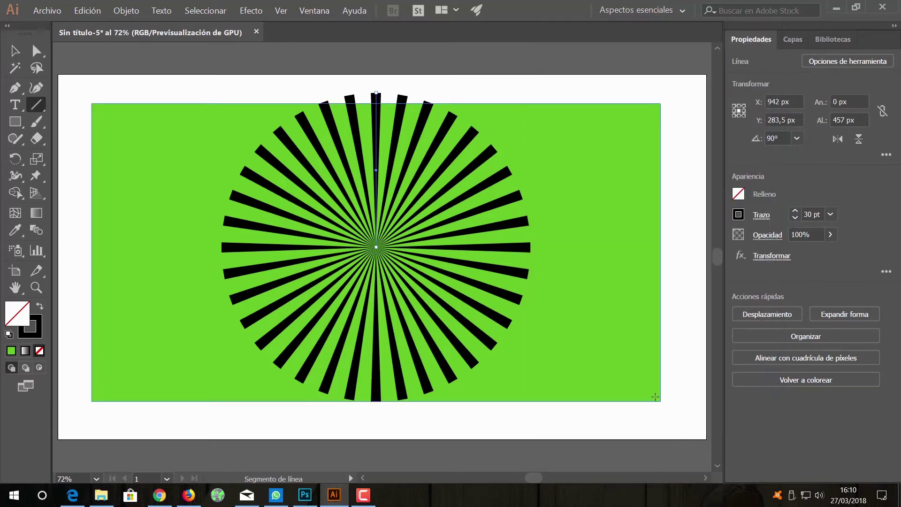
Change the sunburst rays' stroke colour from black to white.
left_click(764, 217)
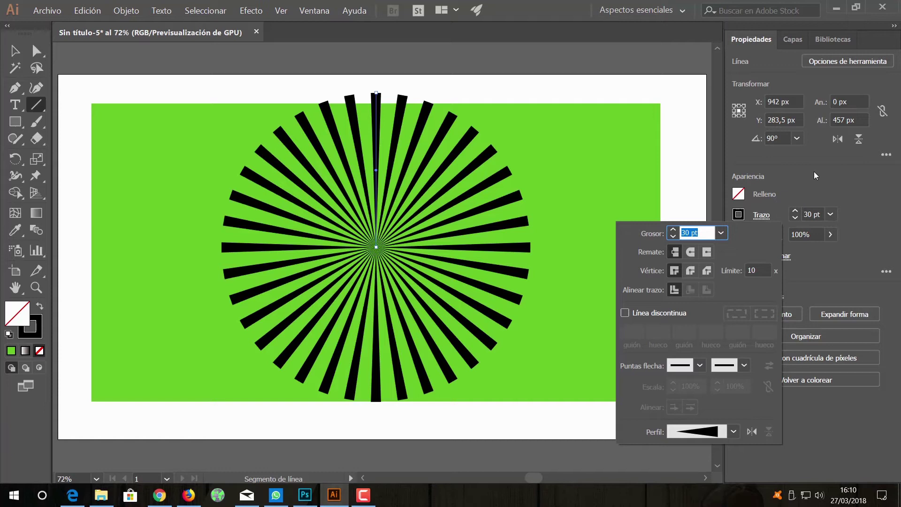
left_click(753, 215)
left_click(738, 218)
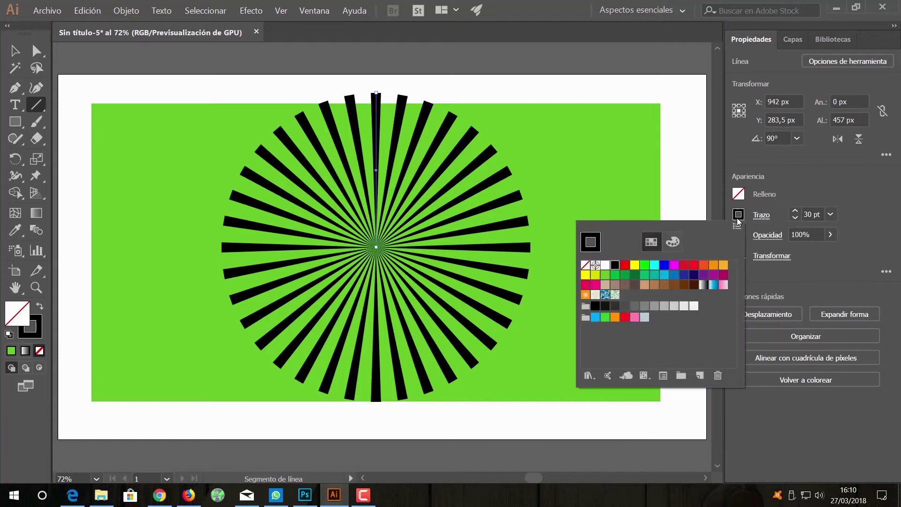
left_click(605, 265)
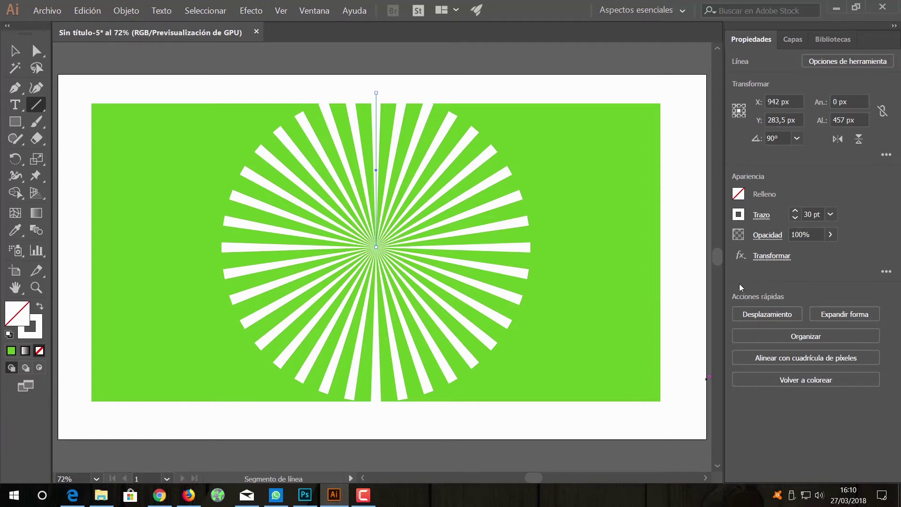
Drag the green rectangle's corner and edge handles out to the 1920 x 1080 artboard edges.
left_click(788, 40)
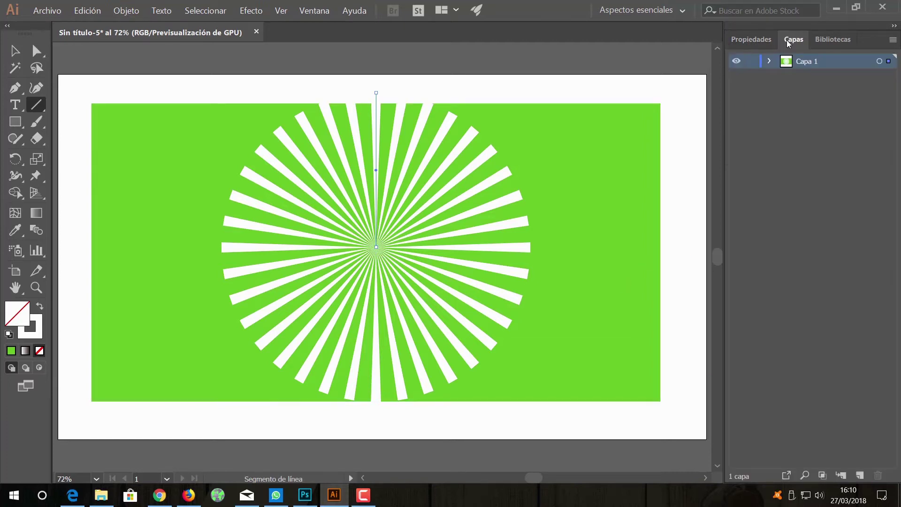
left_click(15, 51)
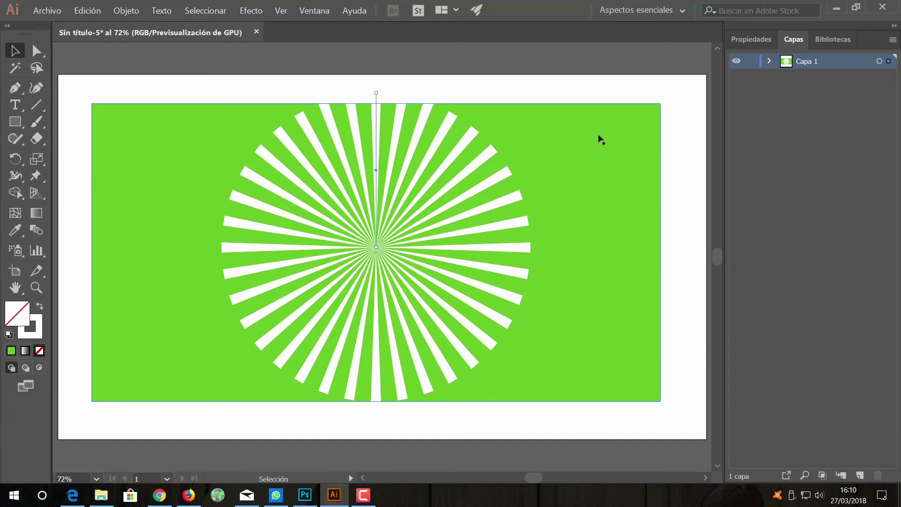
left_click(601, 140)
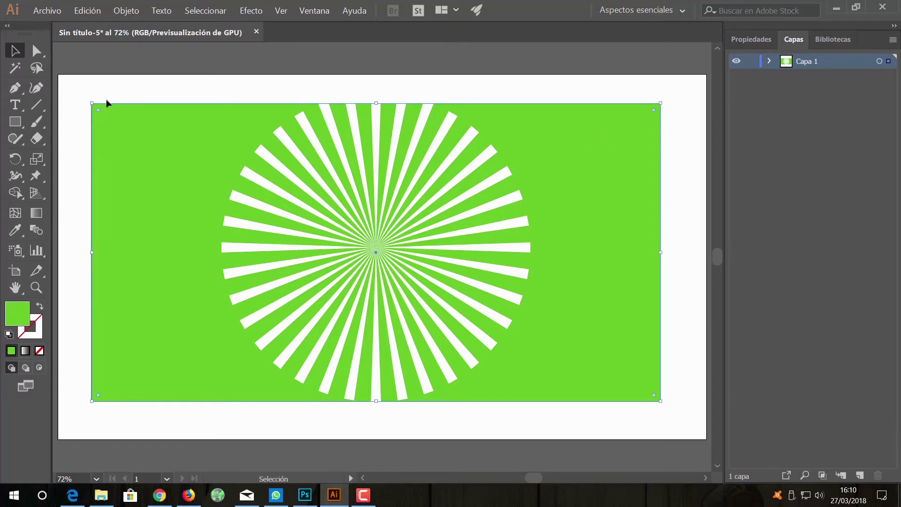
mouse_move(92, 104)
left_mouse_down()
mouse_move(58, 68)
mouse_move(61, 87)
left_mouse_up()
left_click_drag(360, 86, 361, 72)
left_click(661, 236)
left_click_drag(662, 236, 707, 236)
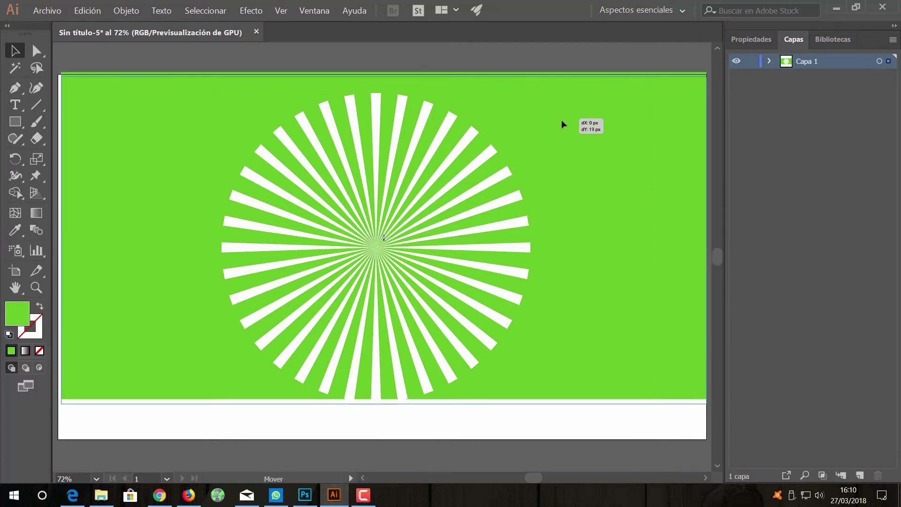
left_click_drag(540, 124, 543, 126)
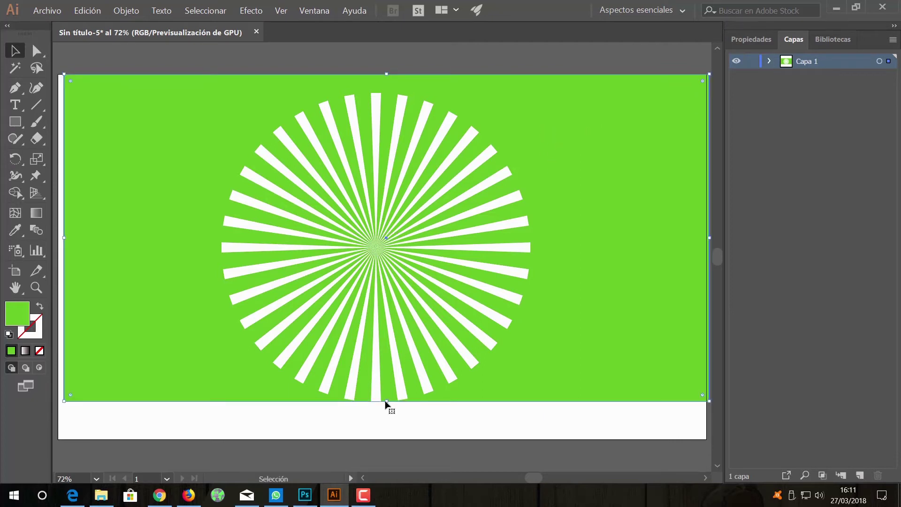
left_click_drag(384, 402, 384, 439)
left_click_drag(64, 257, 92, 261)
double_click(17, 288)
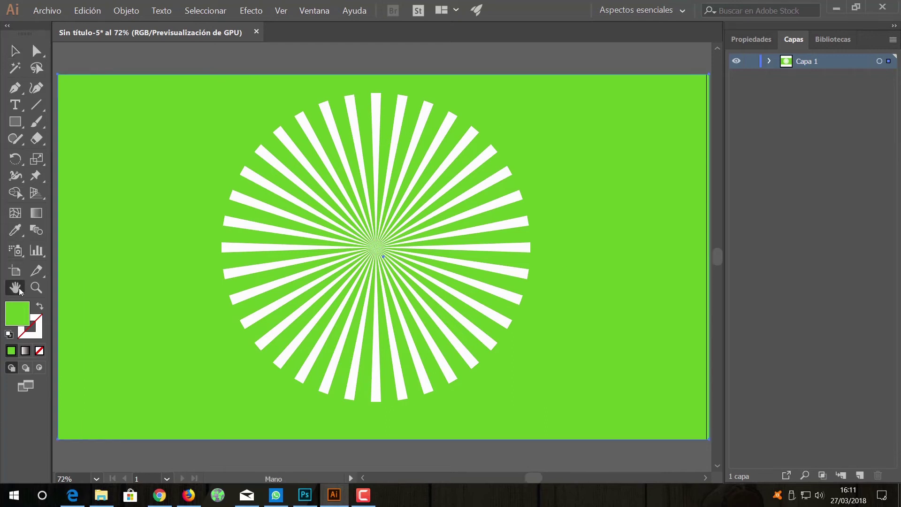
Move the vertical line's top anchor straight up so the rays run past every artboard edge, then deselect.
left_click(34, 52)
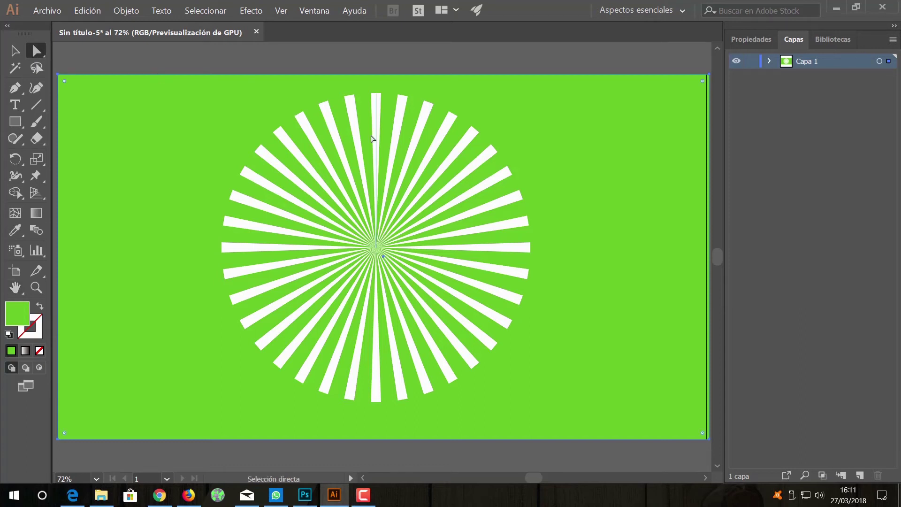
left_click(379, 100)
left_click_drag(379, 97, 377, 95)
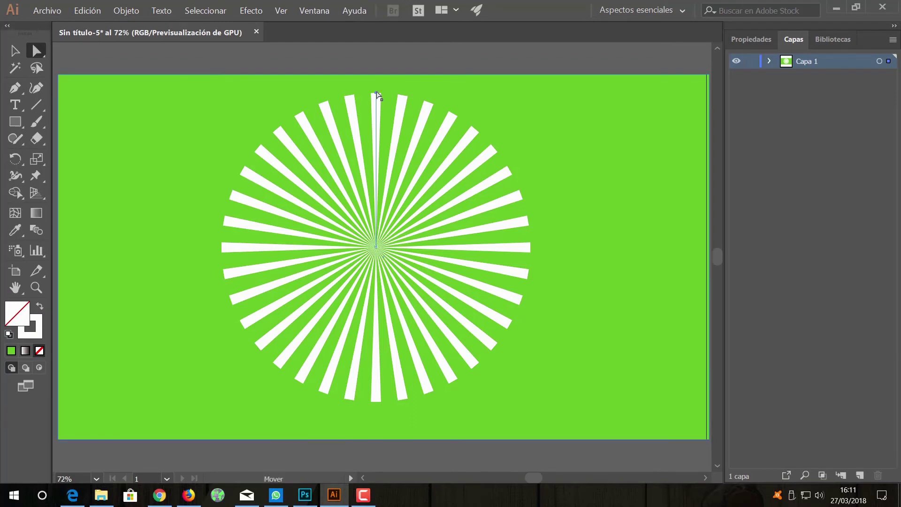
key("shift")
left_click_drag(377, 93, 377, 95)
key("shift+Down")
key("shift+Down")
key("shift+Down")
key("shift+Down")
key("shift+Down")
key("shift+Down")
key("shift+Down")
key("shift+Down")
key("shift+Down")
key("shift+Up")
key("shift+Up")
key("shift+Up")
key("shift+Up")
key("shift+Up")
key("shift+Up")
key("shift+Up")
key("shift+Up")
key("shift+Up")
key("shift+Up")
key("shift+Up")
key("shift+Up")
key("shift+Up")
key("shift+Up")
key("shift+Up")
key("shift+Up")
key("shift+Up")
key("shift+Up")
key("shift+Up")
key("shift+Up")
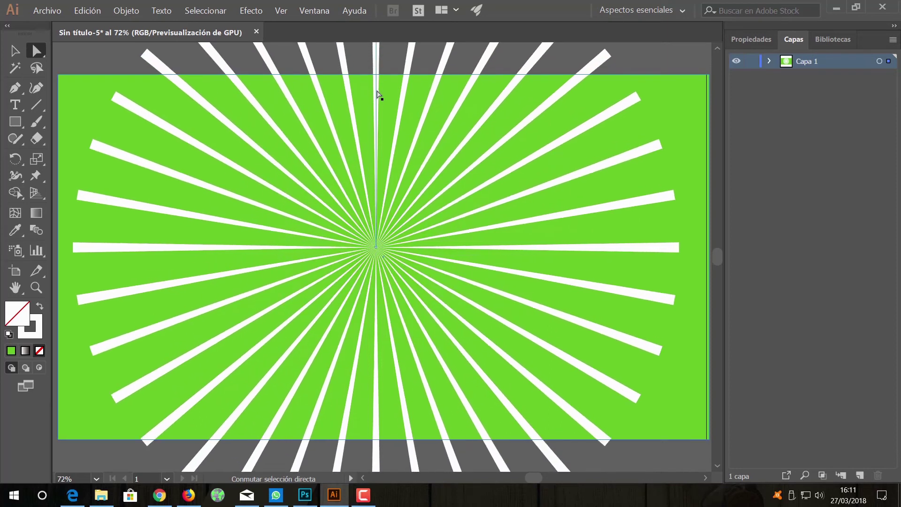
key("shift+Up")
key("shift+Up")
key("shift+Up")
key("shift+Up")
key("shift+Up")
key("shift+Up")
key("shift+Up")
key("shift+Up")
key("shift+Up")
key("shift+Up")
key("shift+Up")
key("shift+Up")
key("shift+Up")
key("shift+Up")
key("shift+Up")
key("shift+Up")
key("shift+Up")
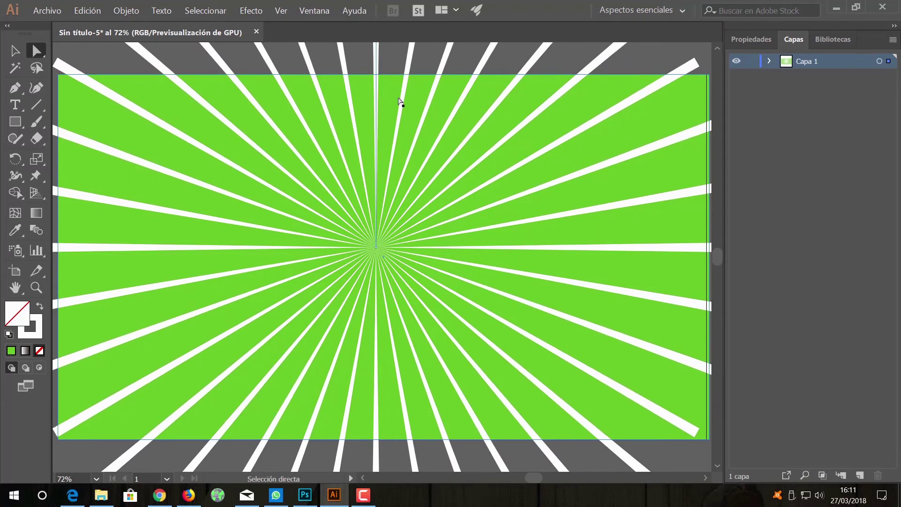
left_click(404, 109)
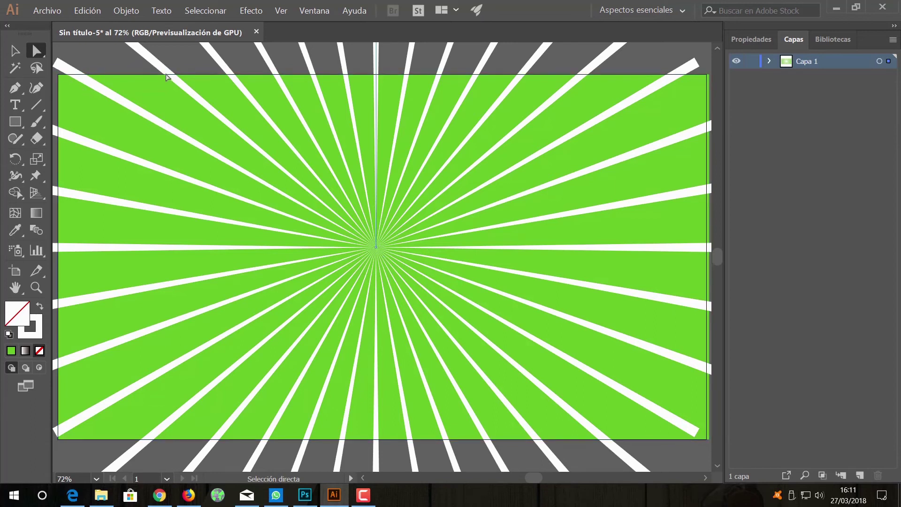
Check the Save As file types, cancel without saving, and reopen the File menu.
left_click(49, 13)
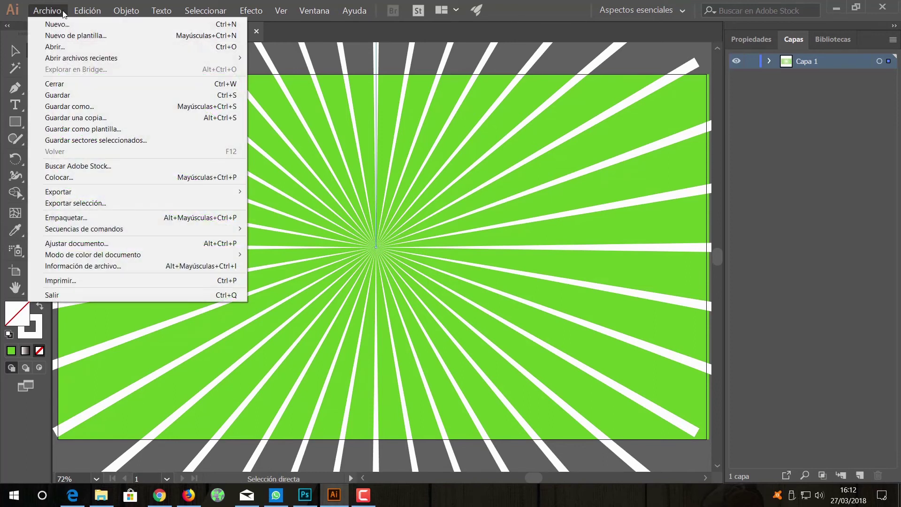
left_click(131, 107)
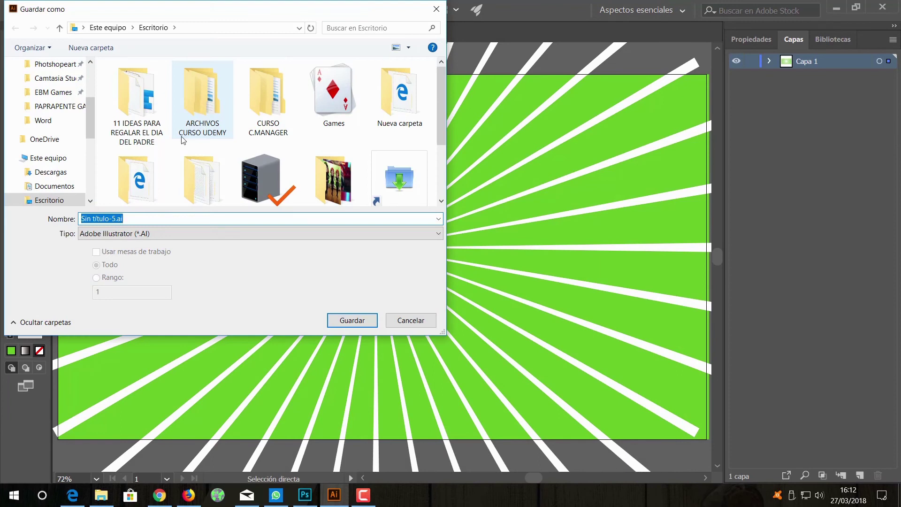
left_click(220, 235)
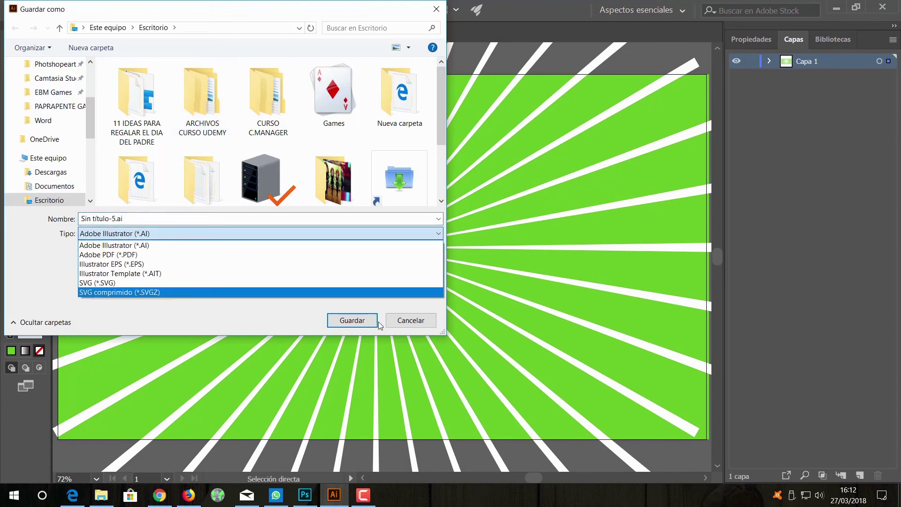
left_click(407, 321)
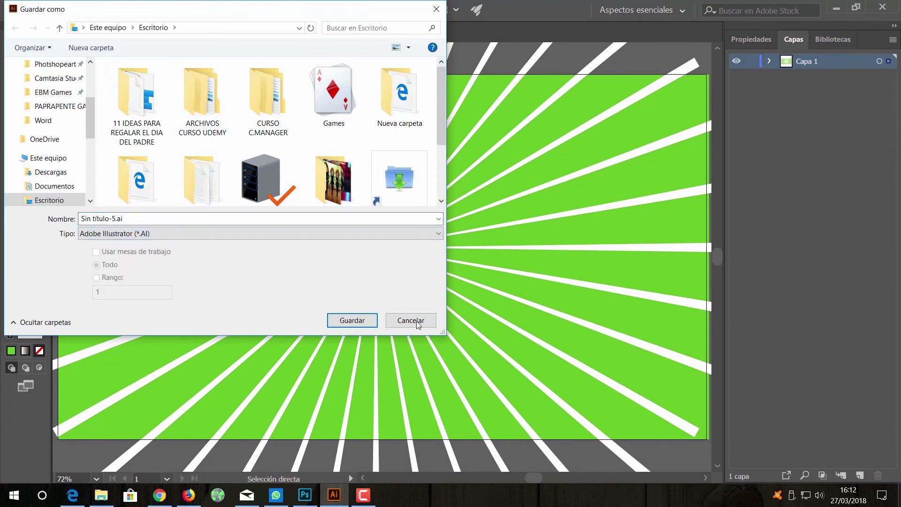
left_click(407, 321)
left_click(47, 10)
mouse_move(138, 191)
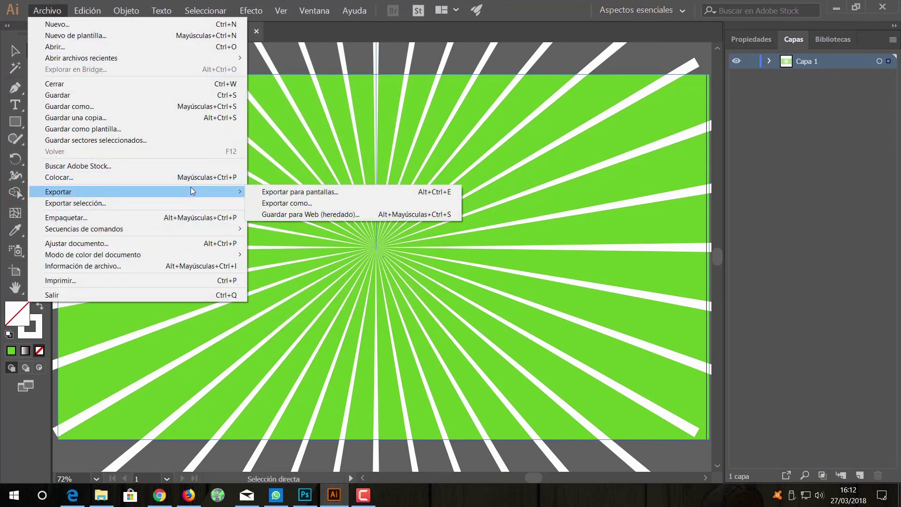
Export the artwork as Sin título-5.jpg to Descargas with RGB, quality 10 JPEG options.
left_click(320, 202)
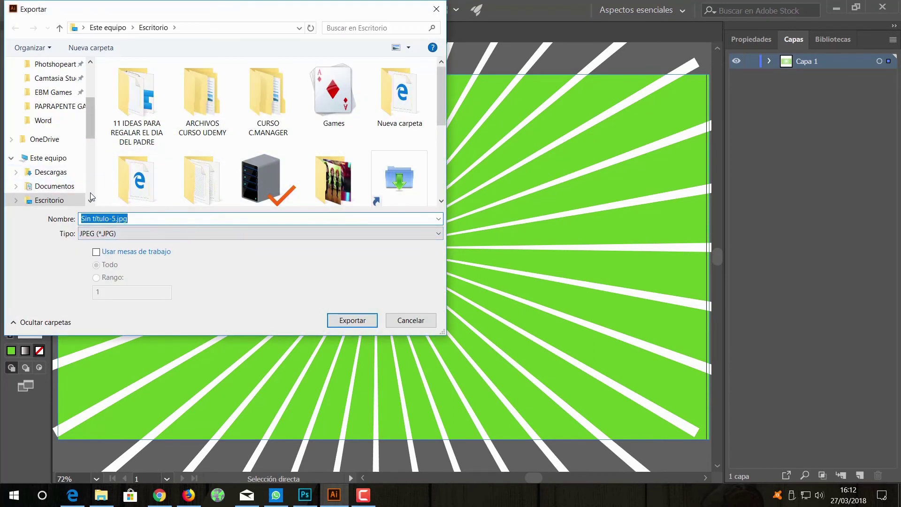
left_click(51, 172)
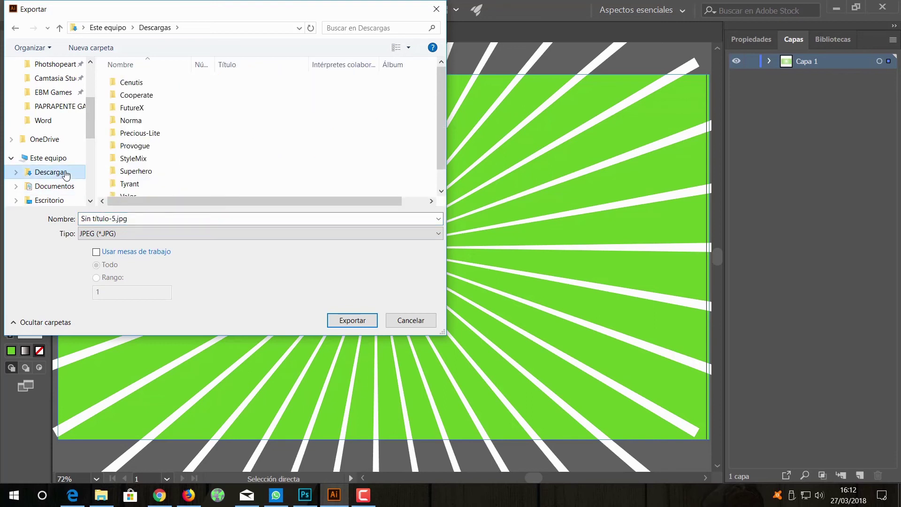
left_click(332, 320)
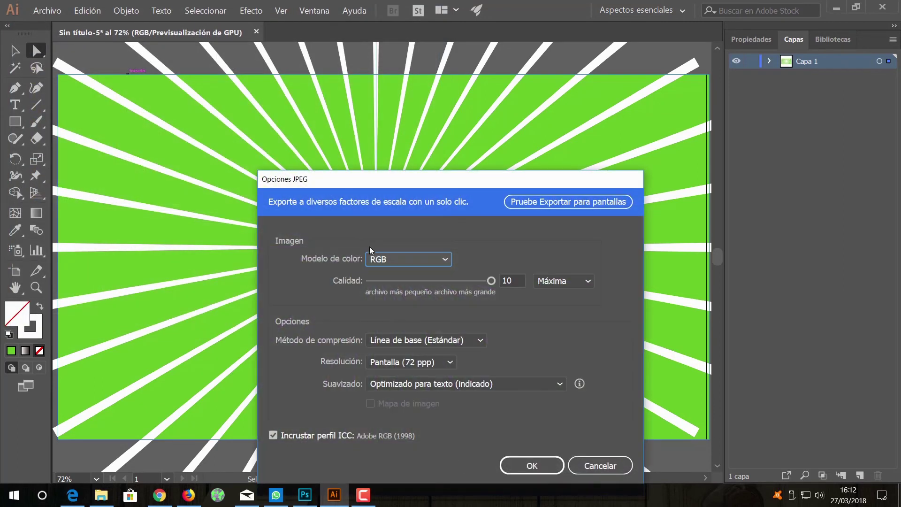
left_click_drag(429, 183, 406, 102)
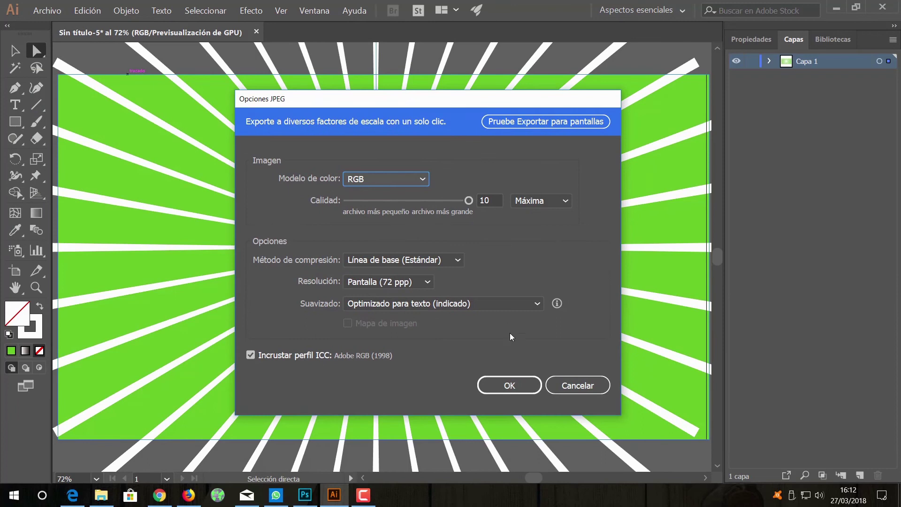
left_click(512, 383)
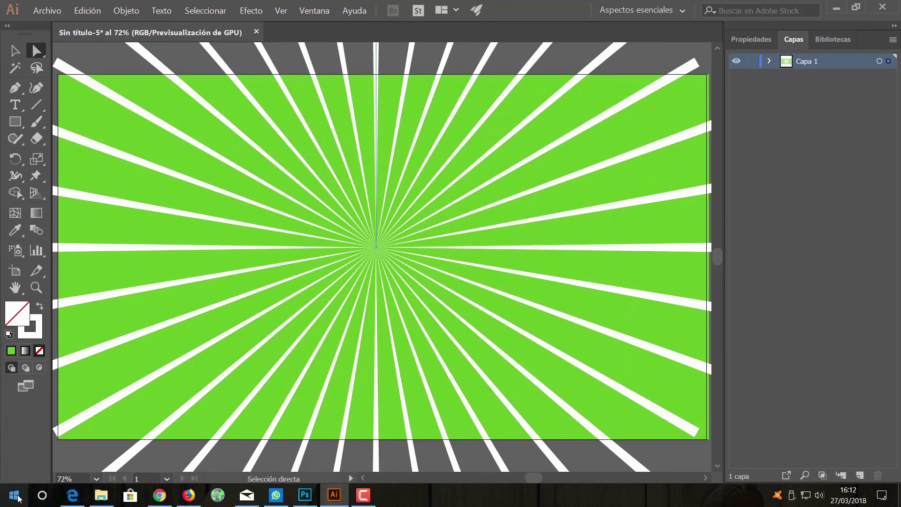
Open Sin título-5.jpg from Descargas in File Explorer to preview it, then close the viewer.
left_click(104, 498)
left_click(45, 164)
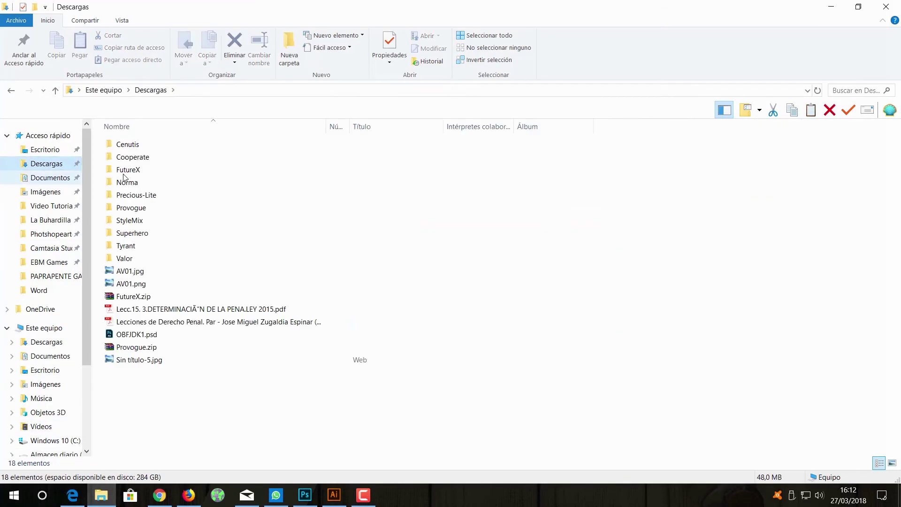
left_click(151, 361)
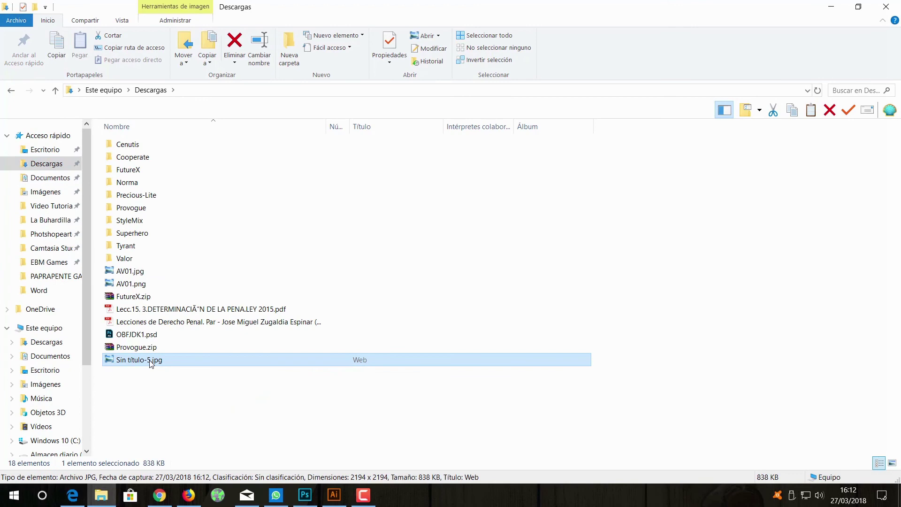
double_click(151, 362)
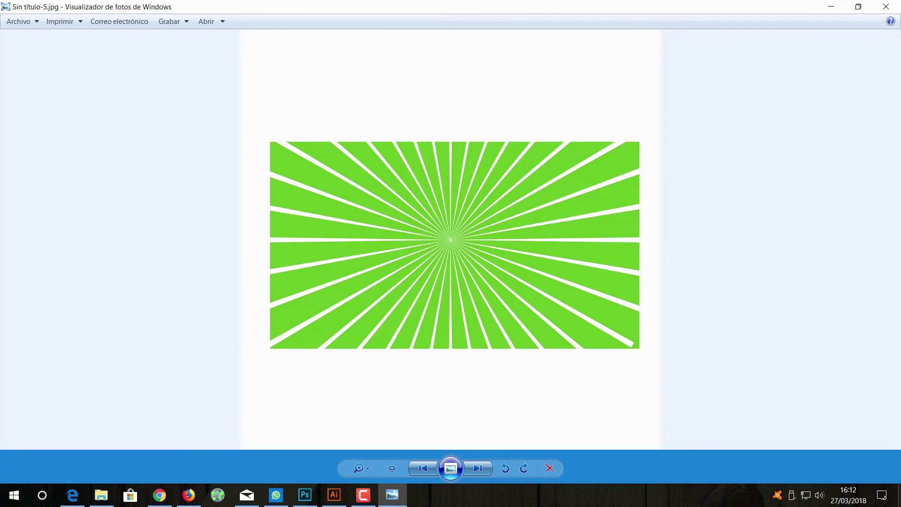
left_click(885, 6)
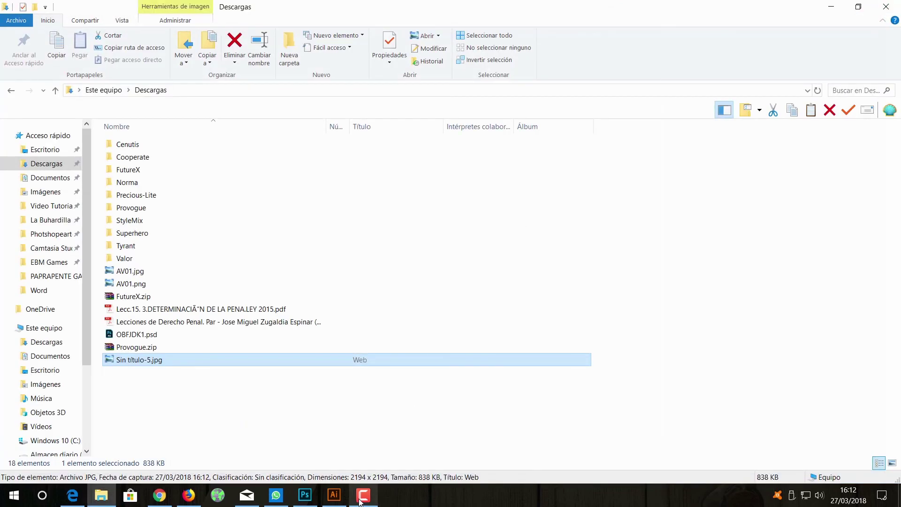
Minimize Illustrator and File Explorer to show the desktop.
left_click(334, 495)
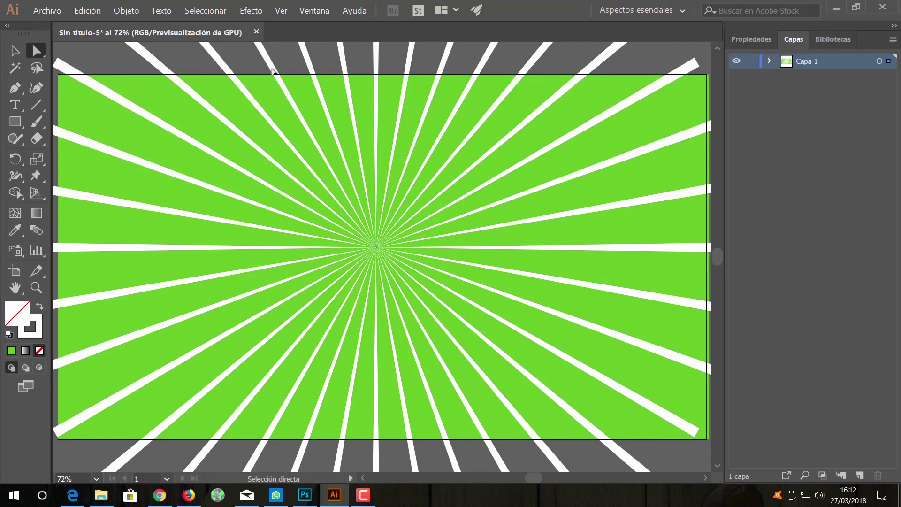
left_click(836, 8)
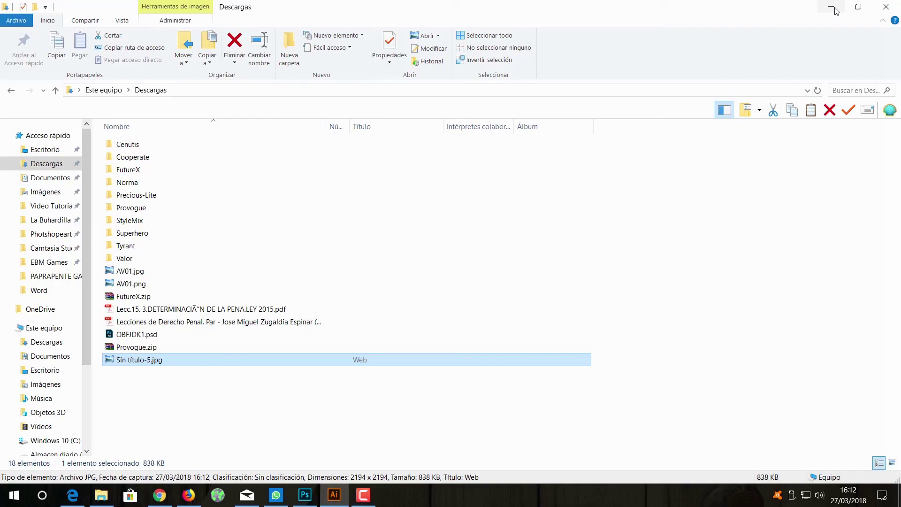
left_click(833, 6)
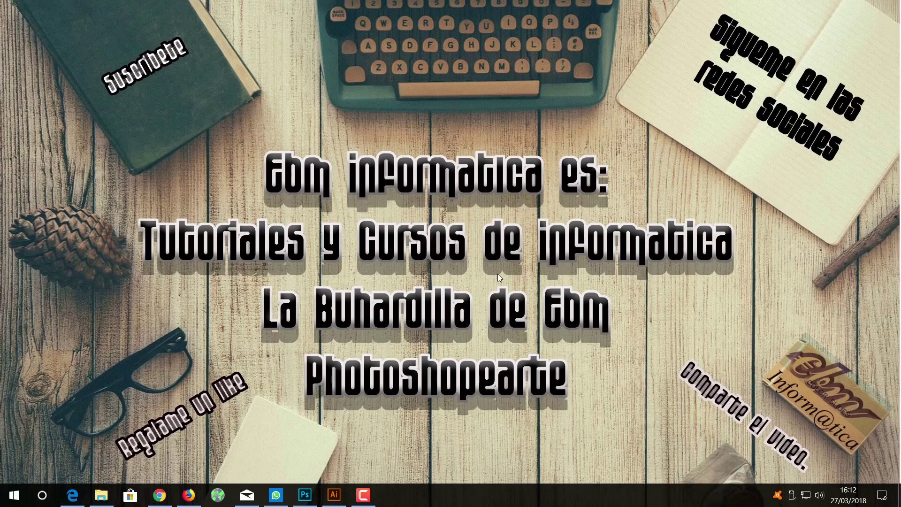